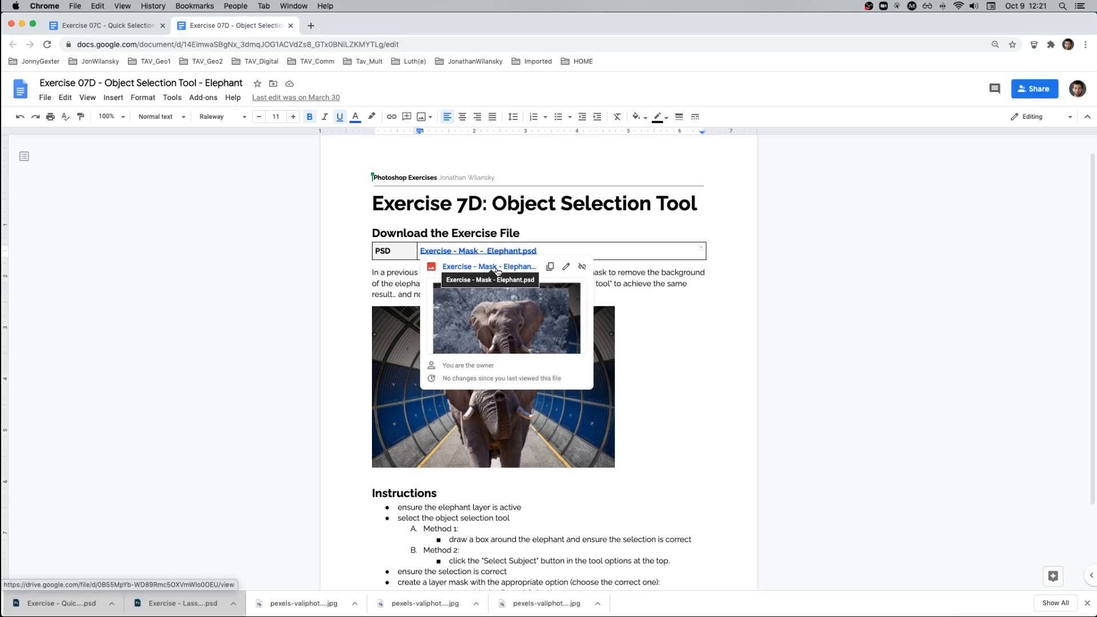
Step: Download Exercise - Mask - Elephant.psd from the exercise document's link and open it in Photoshop
left_click(498, 267)
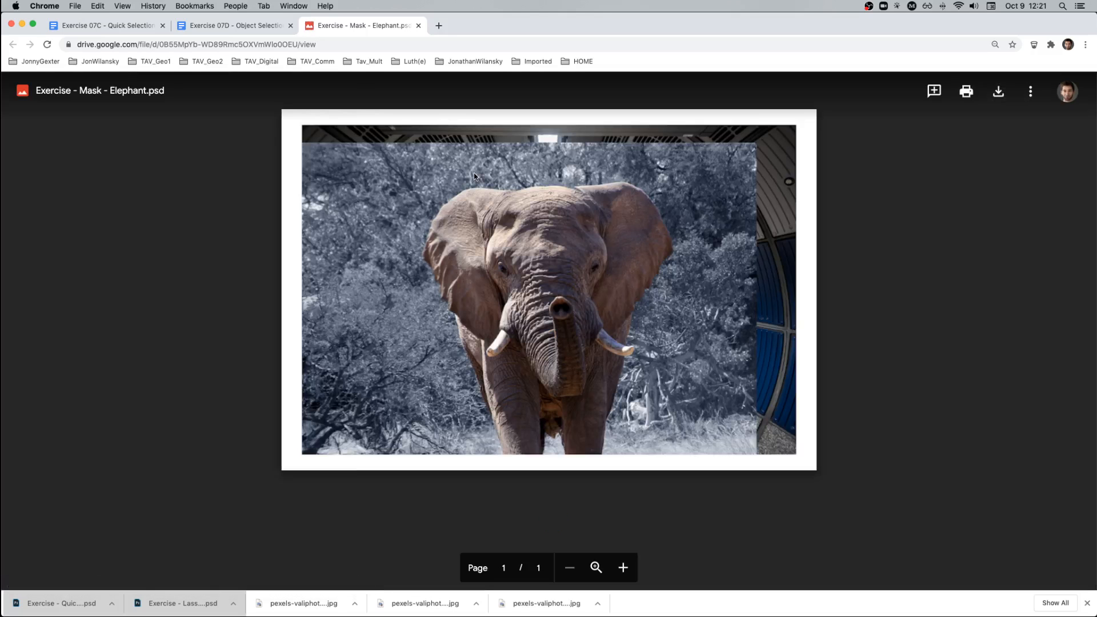
left_click(998, 91)
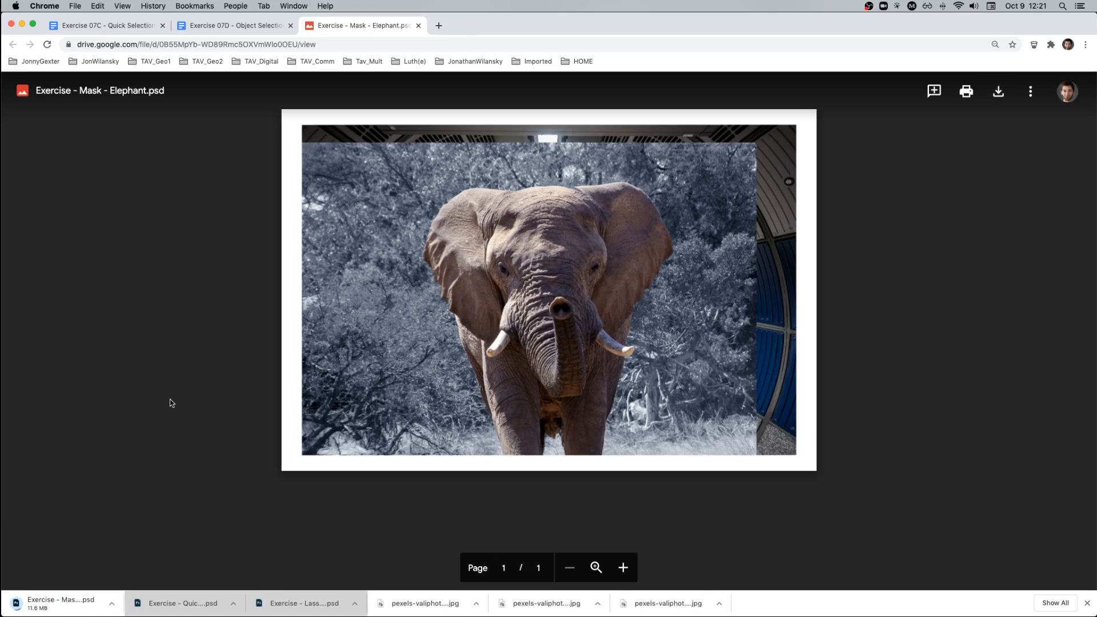
left_click(60, 606)
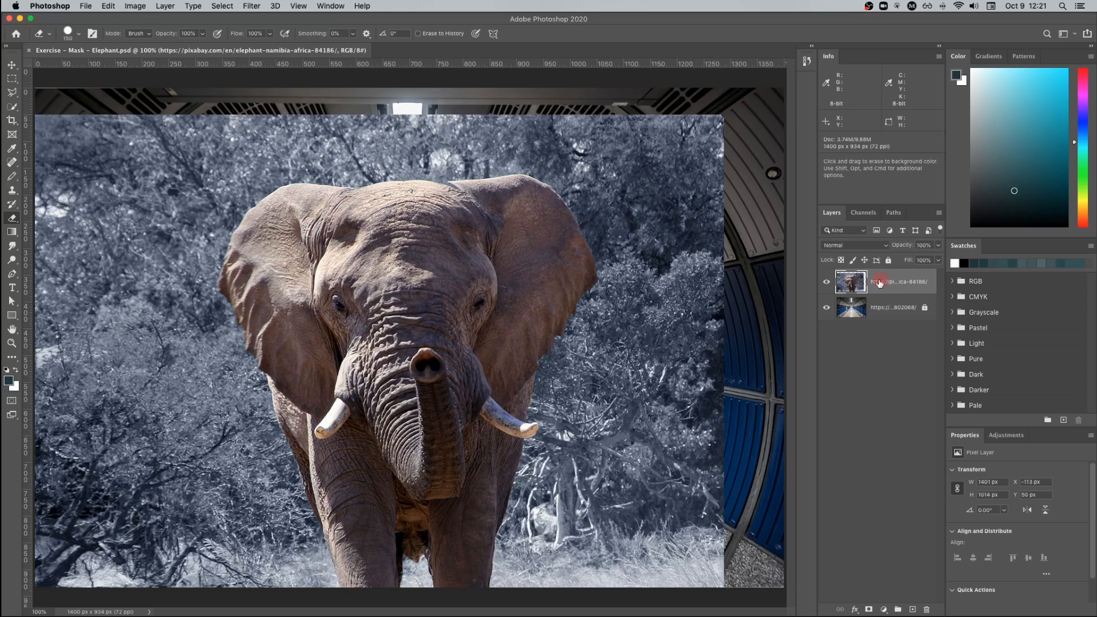
Step: Hide the elephant layer to inspect the tunnel background underneath, and show the layer again
left_click(825, 282)
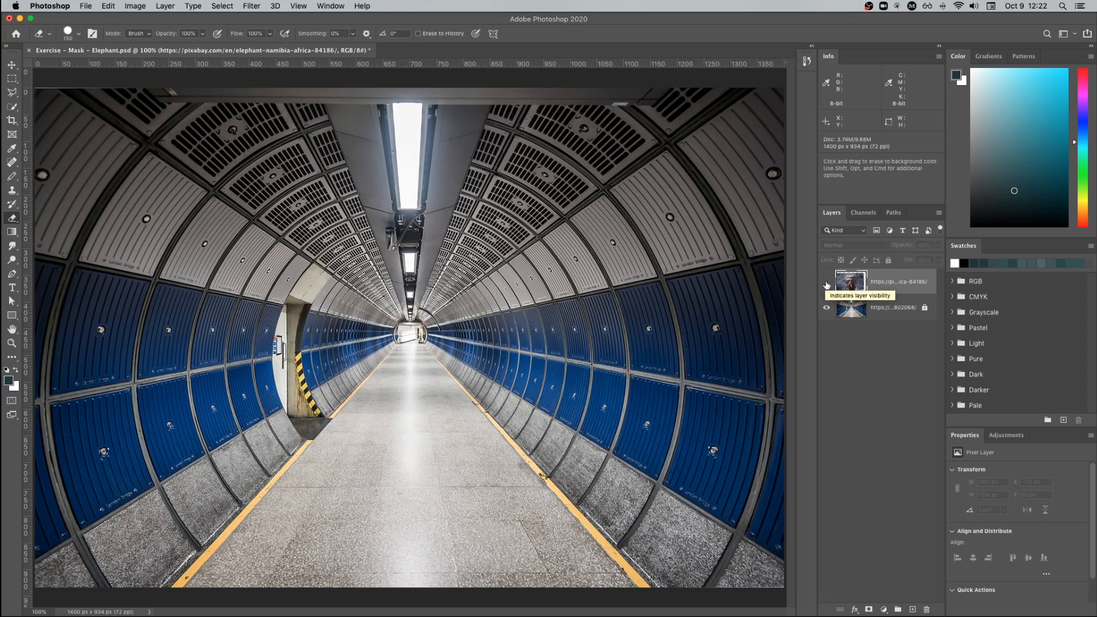
left_click(826, 282)
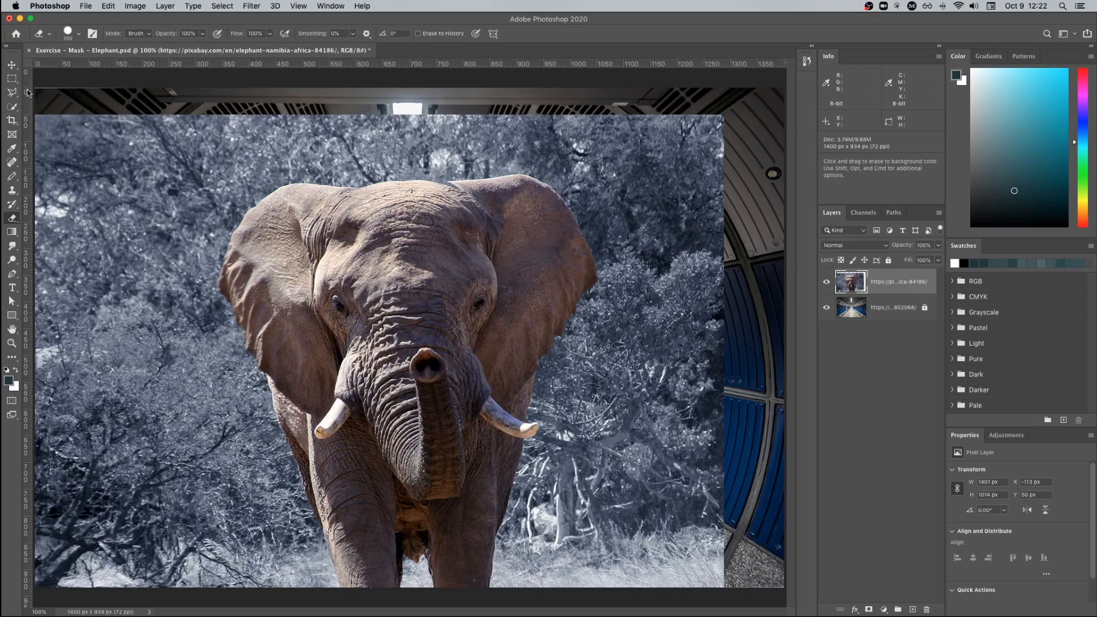
Step: Activate the Object Selection tool and select the elephant automatically with Select Subject
key("w")
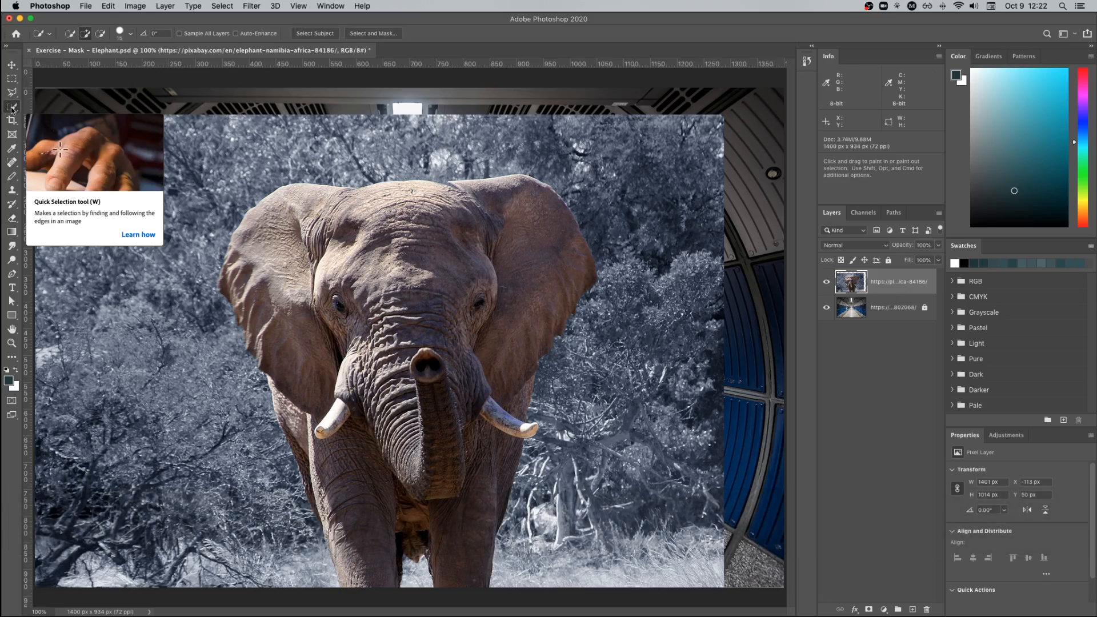
left_click(12, 108)
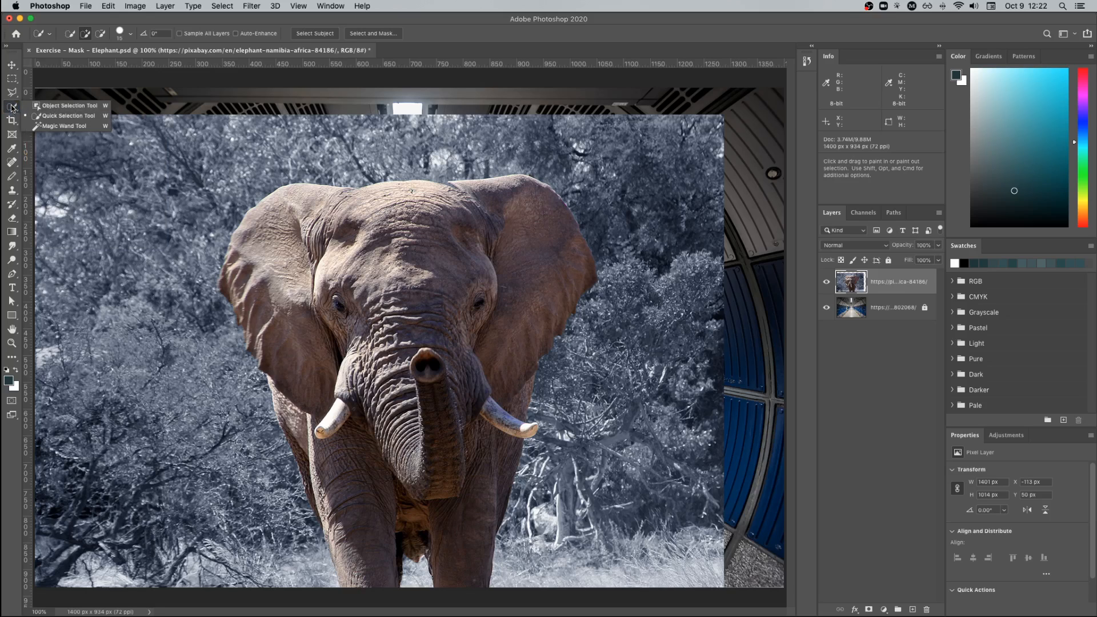
left_click(59, 106)
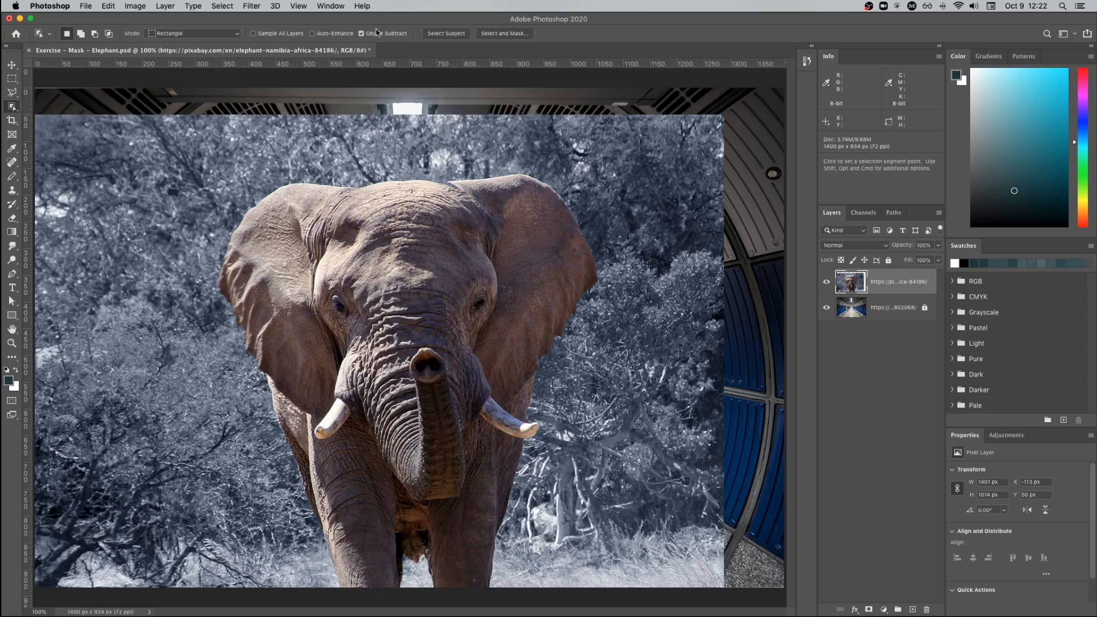
left_click(447, 36)
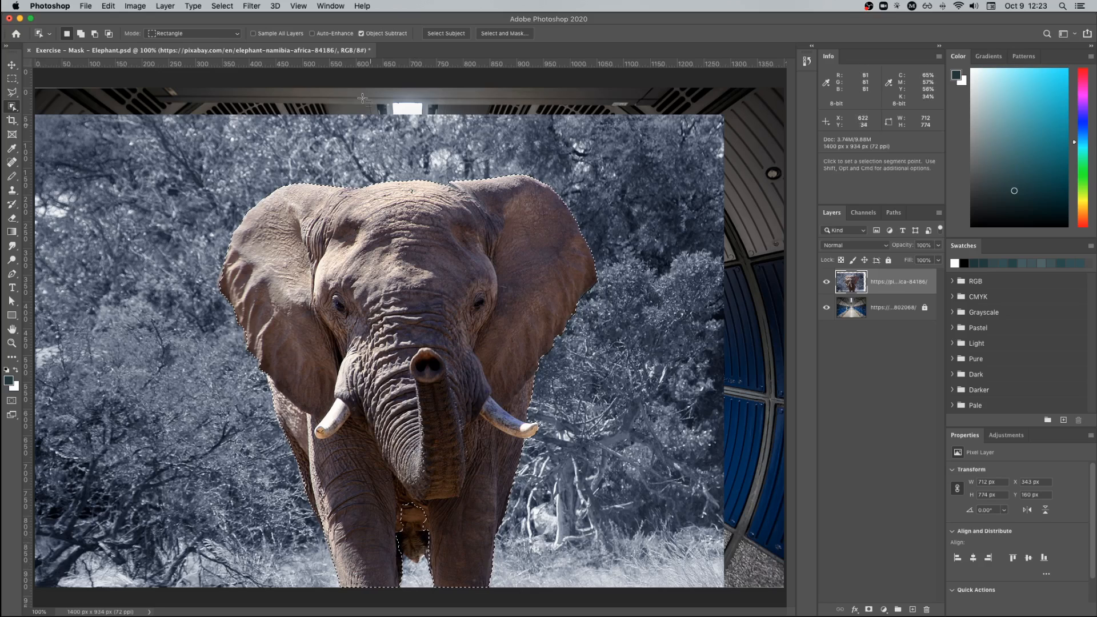
Step: Clear the current selection and reselect the elephant by drawing a rectangle around its whole body with the Object Selection tool
left_click(222, 6)
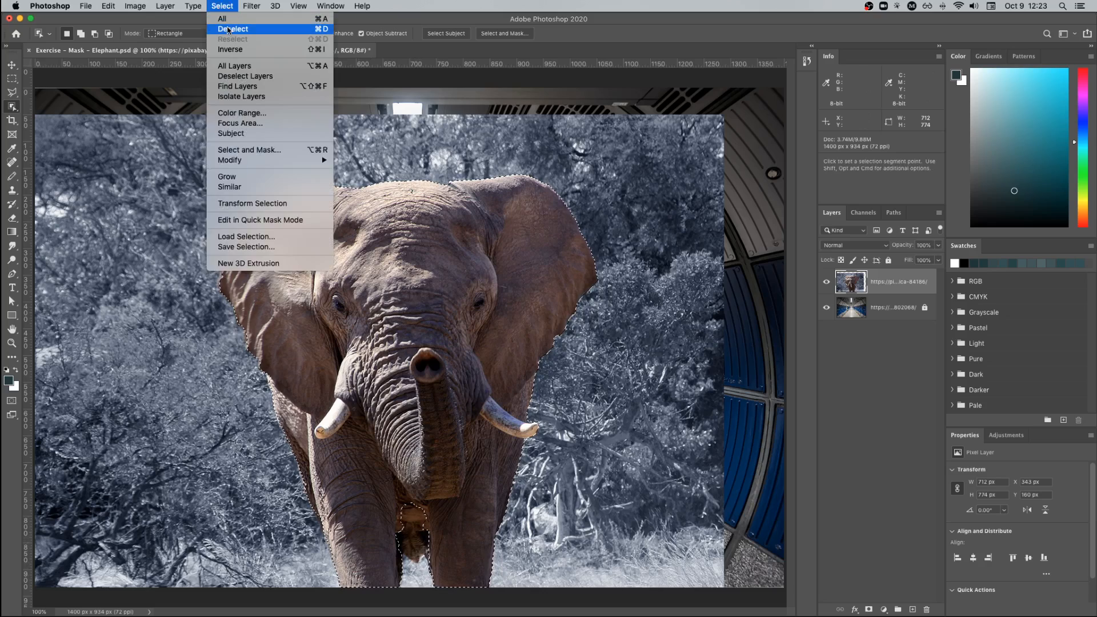
left_click(228, 29)
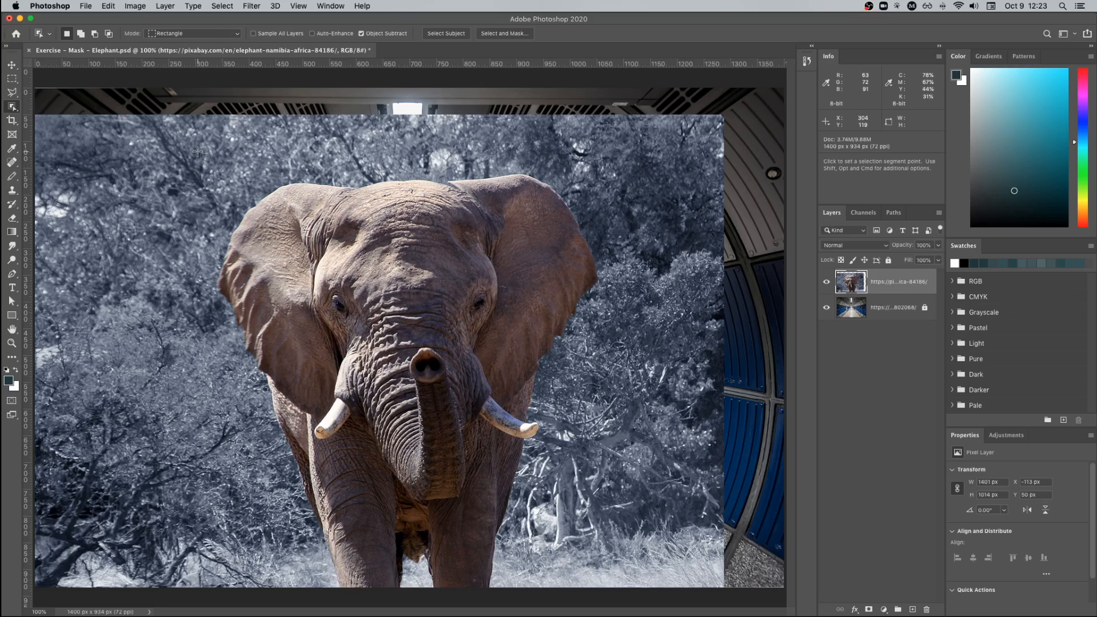
left_click_drag(198, 152, 618, 588)
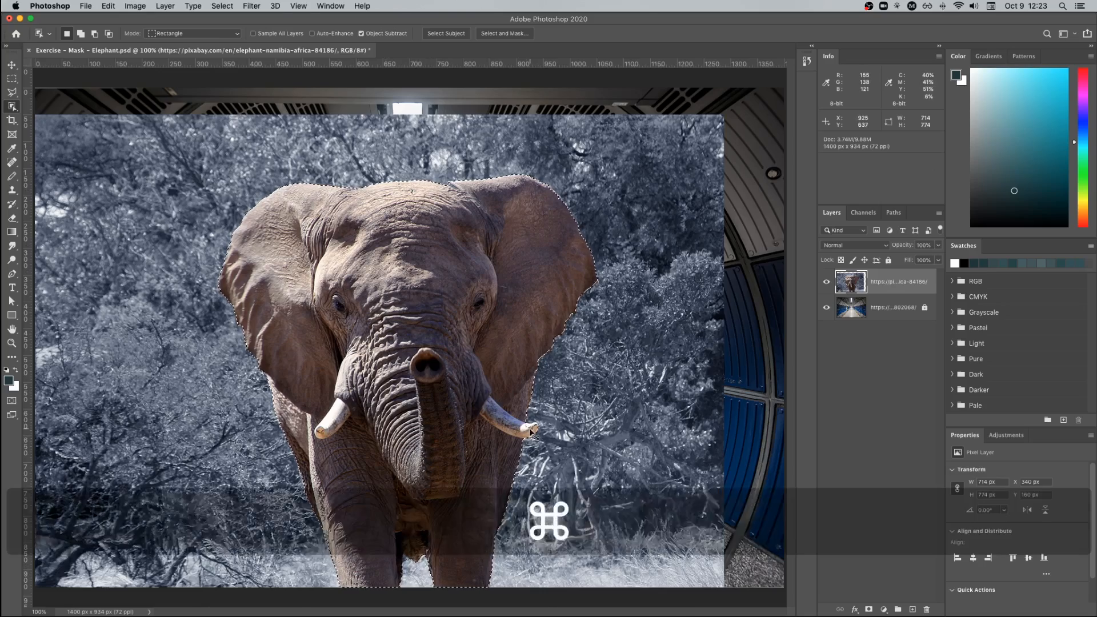
Step: Add the unselected part of the tusk tip beside the tree background to the selection with the Quick Selection tool
key("super+equal")
key("super+equal")
left_click_drag(582, 478, 259, 150)
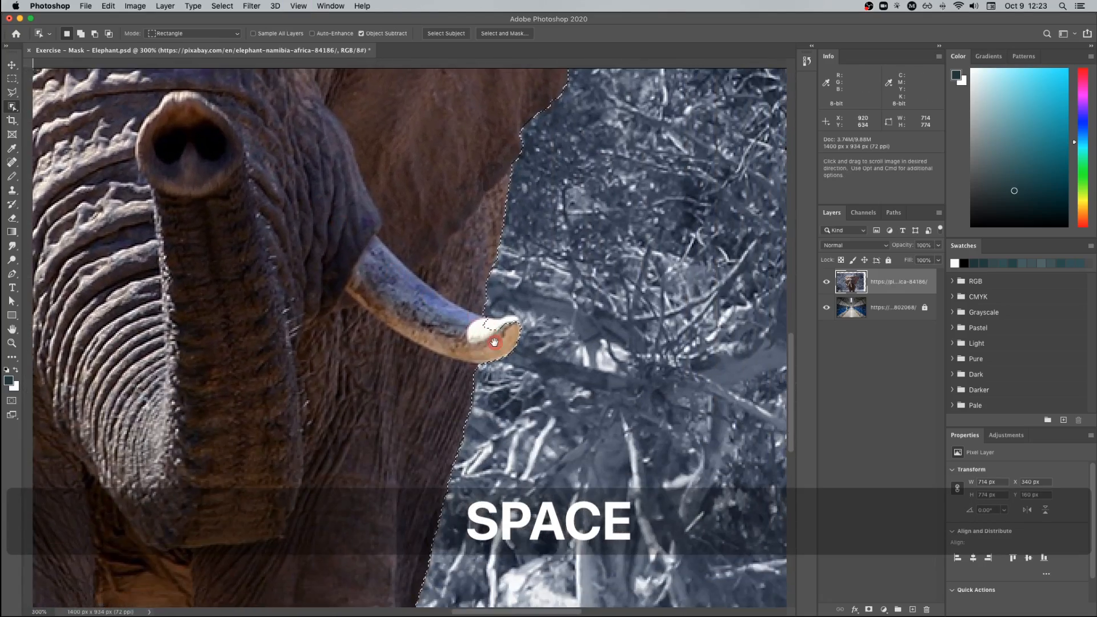
left_click(11, 107)
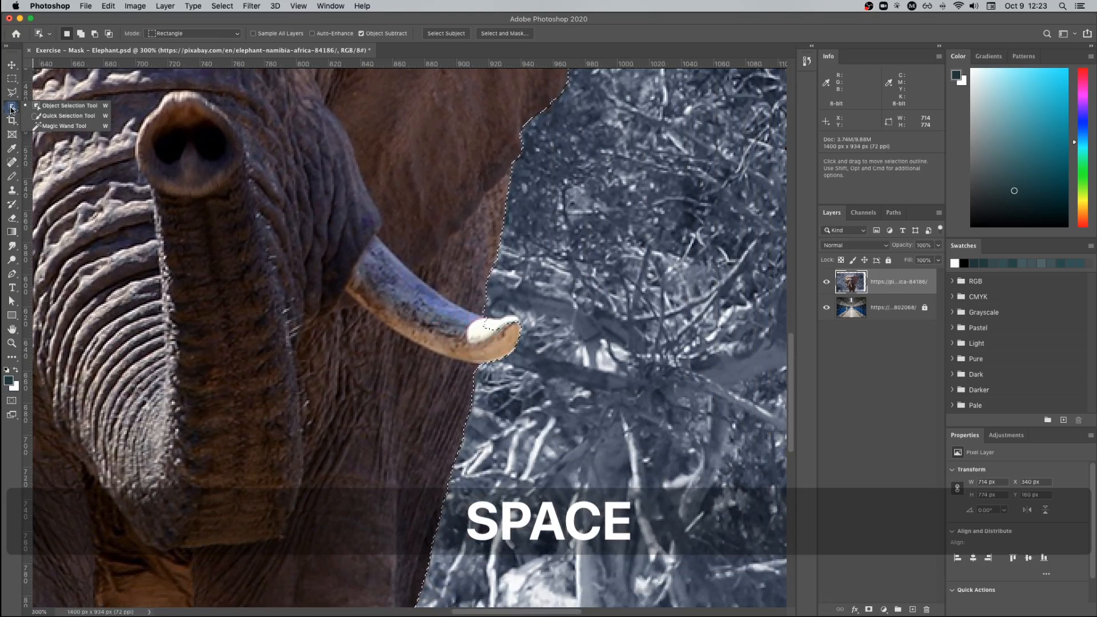
left_click(65, 118)
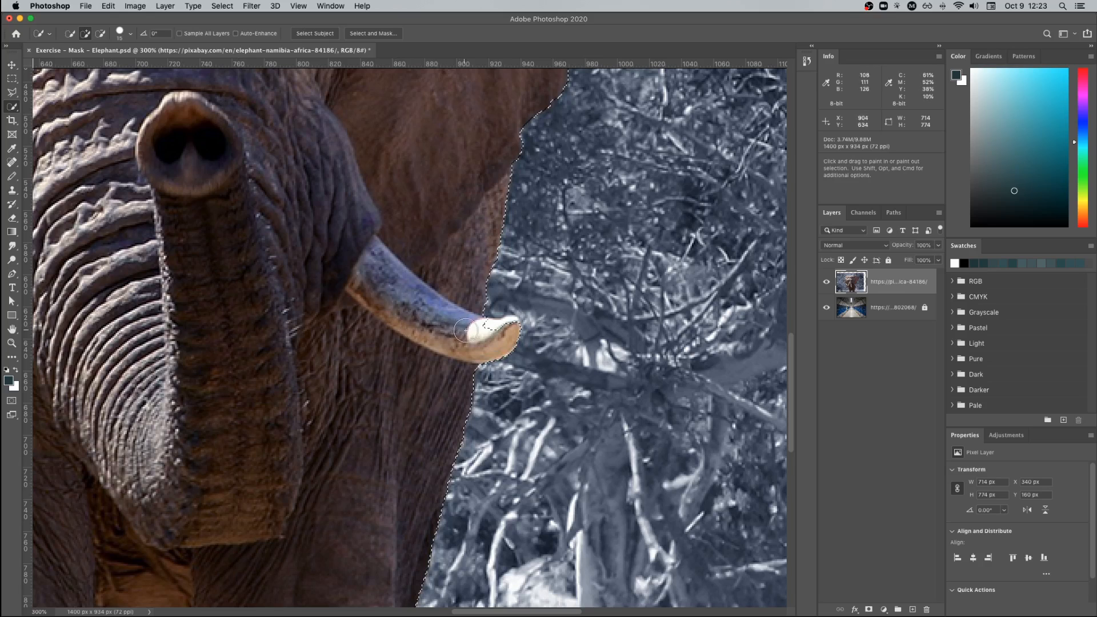
left_click_drag(481, 336, 506, 332)
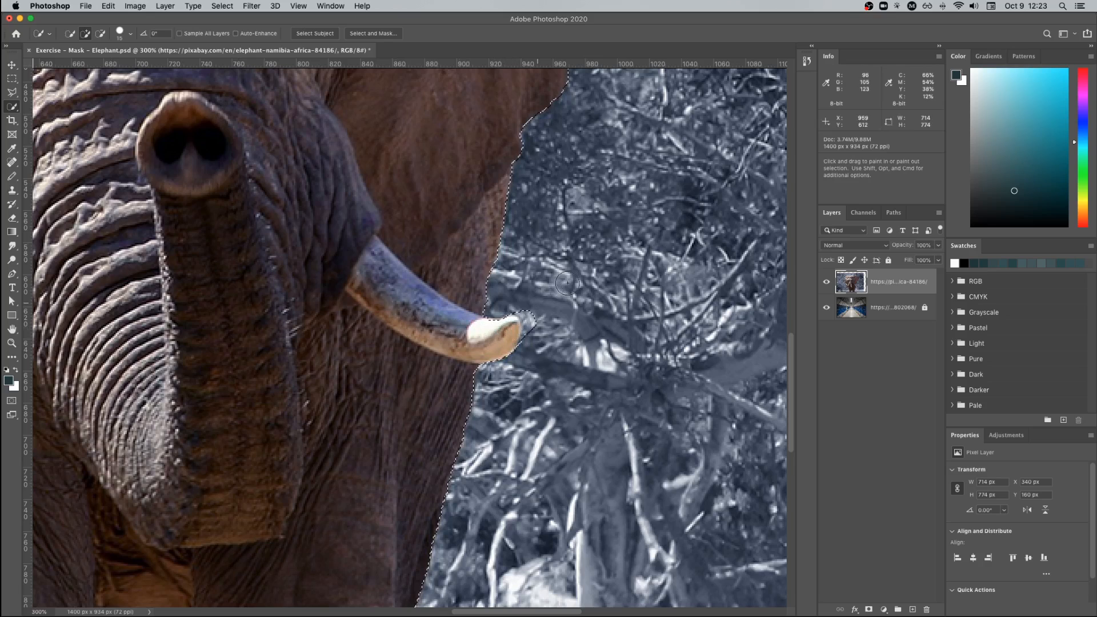
Step: Subtract the background spill above the tusk tip from the selection and add the rest of the tip back
key("alt")
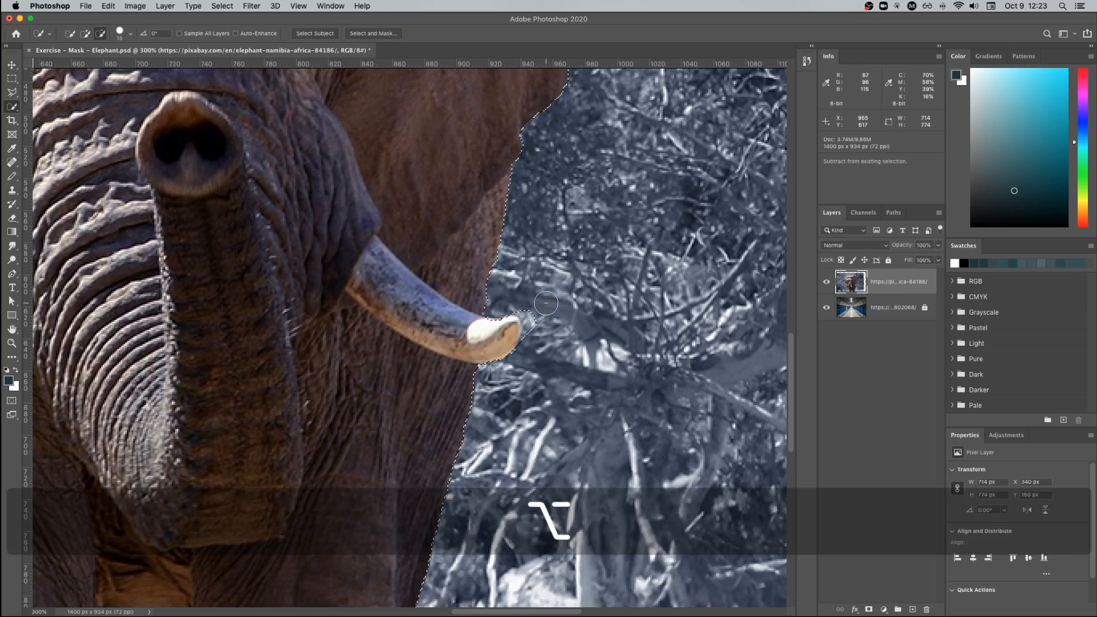
mouse_move(546, 304)
left_mouse_down()
mouse_move(531, 349)
mouse_move(522, 303)
left_mouse_up()
left_click(534, 304, "alt")
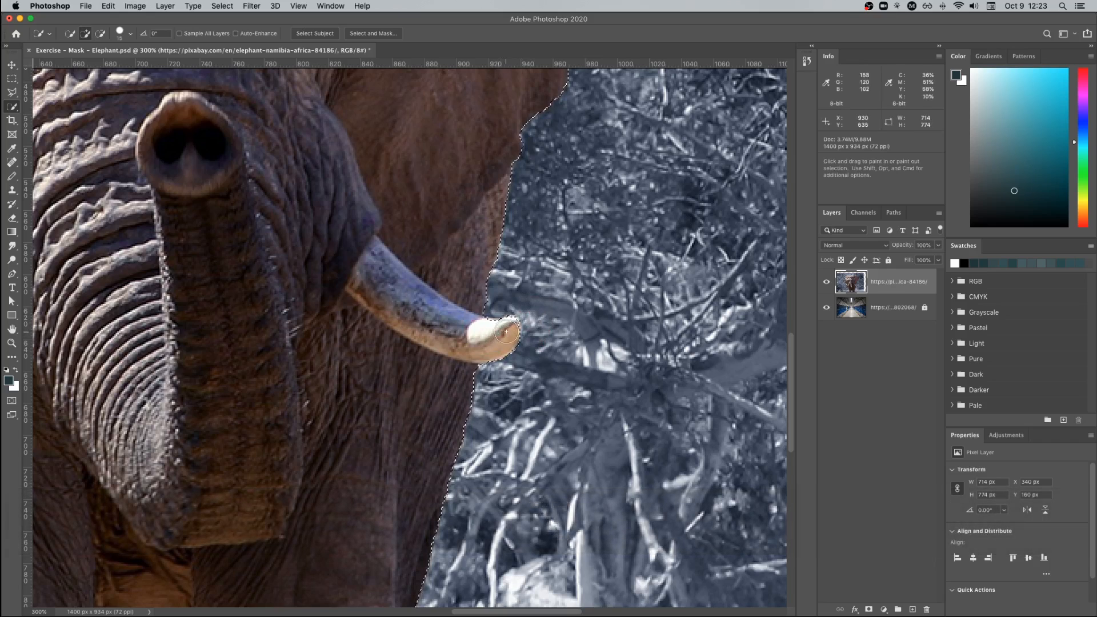
left_click(500, 339)
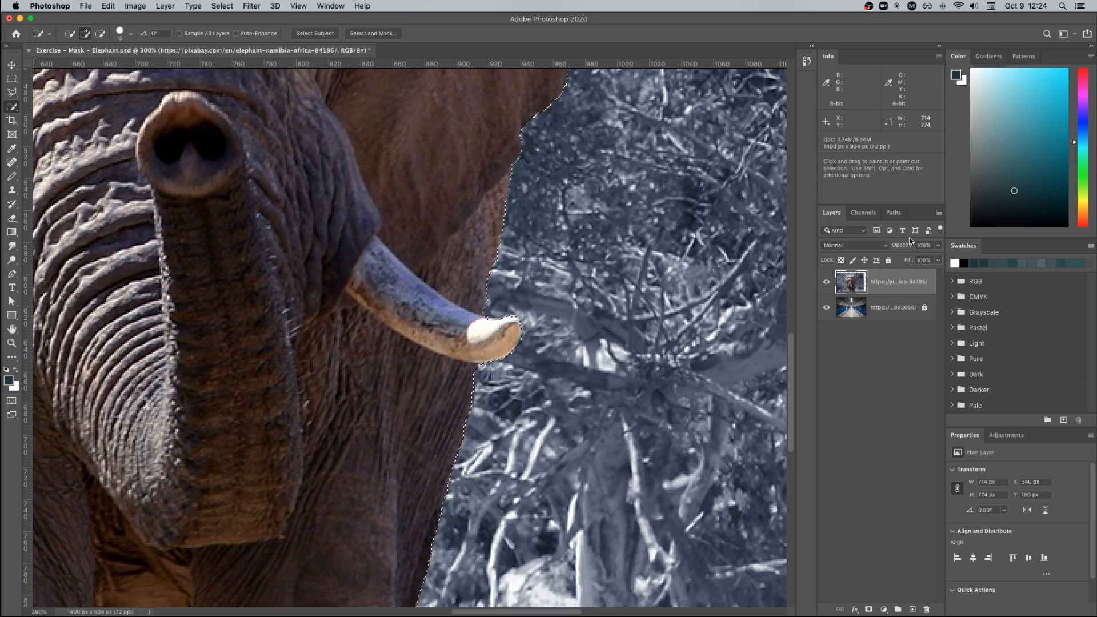
Step: Add a layer mask to the elephant layer with the Reveal Selection option
left_click(166, 6)
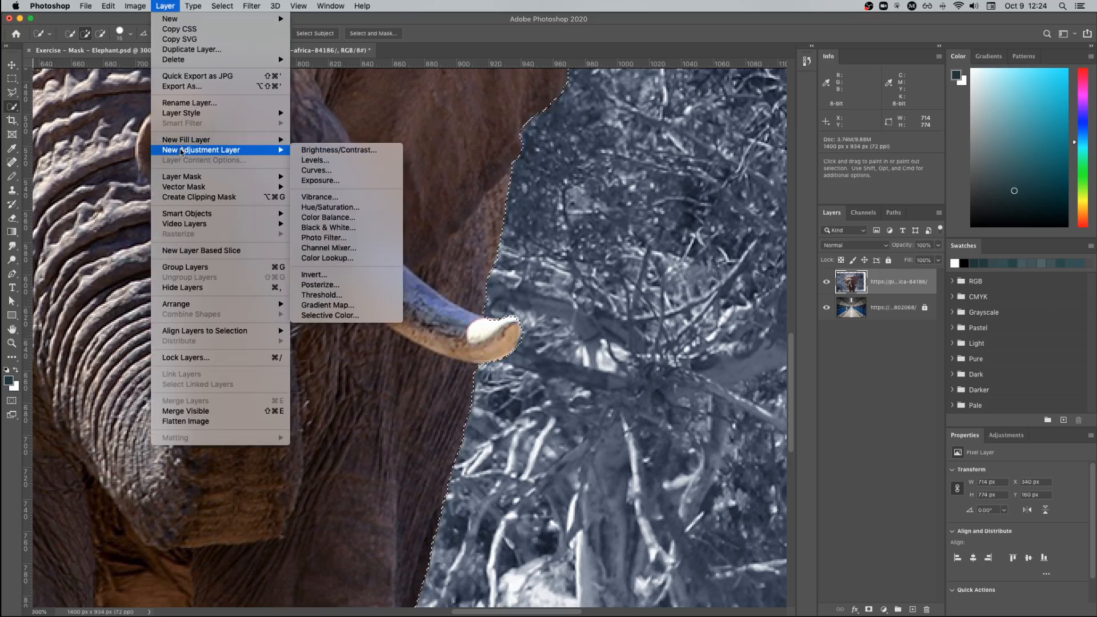
mouse_move(182, 176)
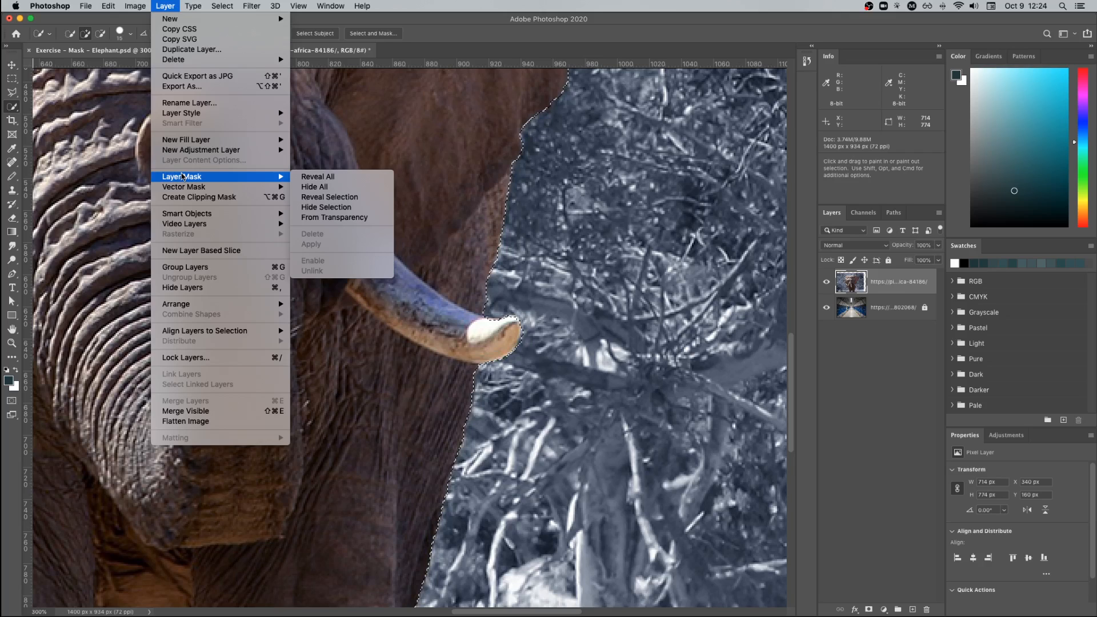
left_click(322, 198)
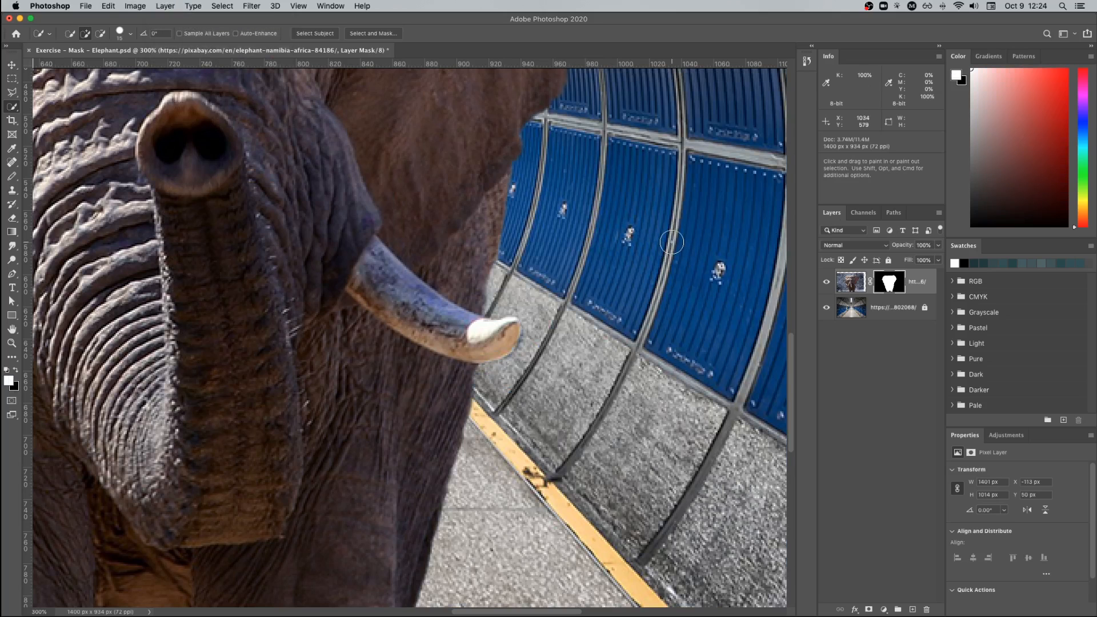
Step: Erase the leftover fringe along the outer edge of the tusk tip on the elephant's layer mask with a small Eraser brush
key("super+0")
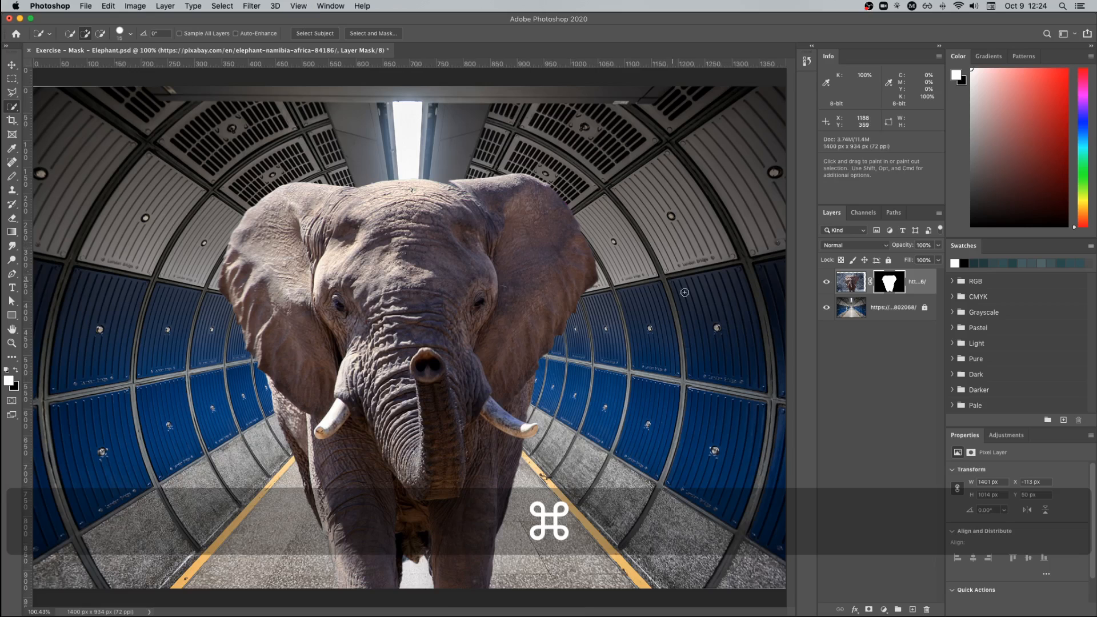
key("z")
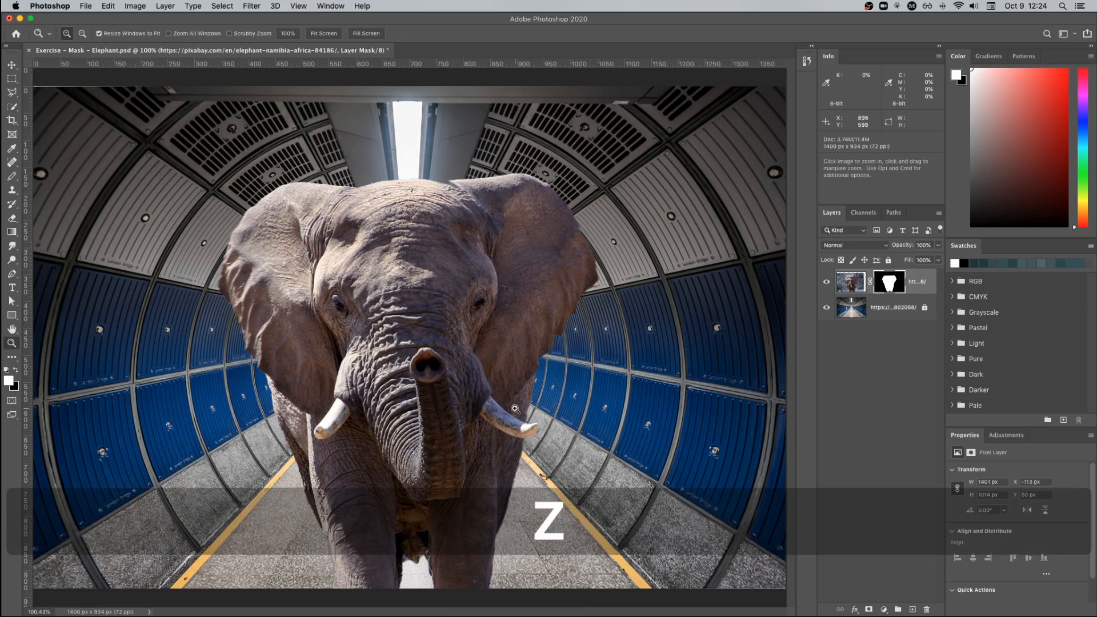
left_click_drag(515, 408, 600, 452)
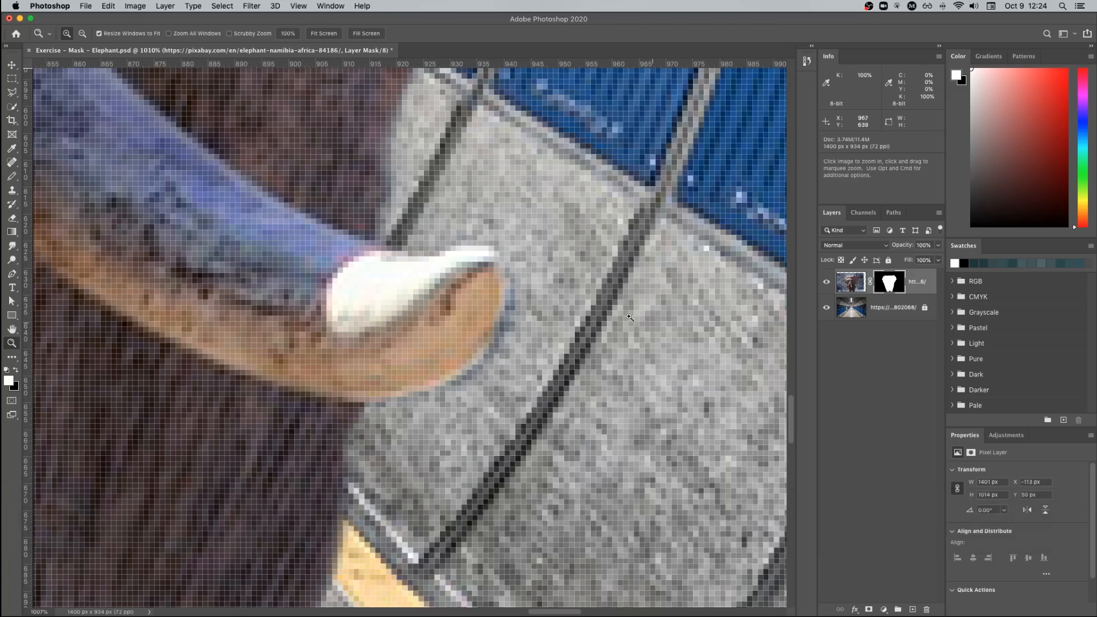
left_click(899, 290)
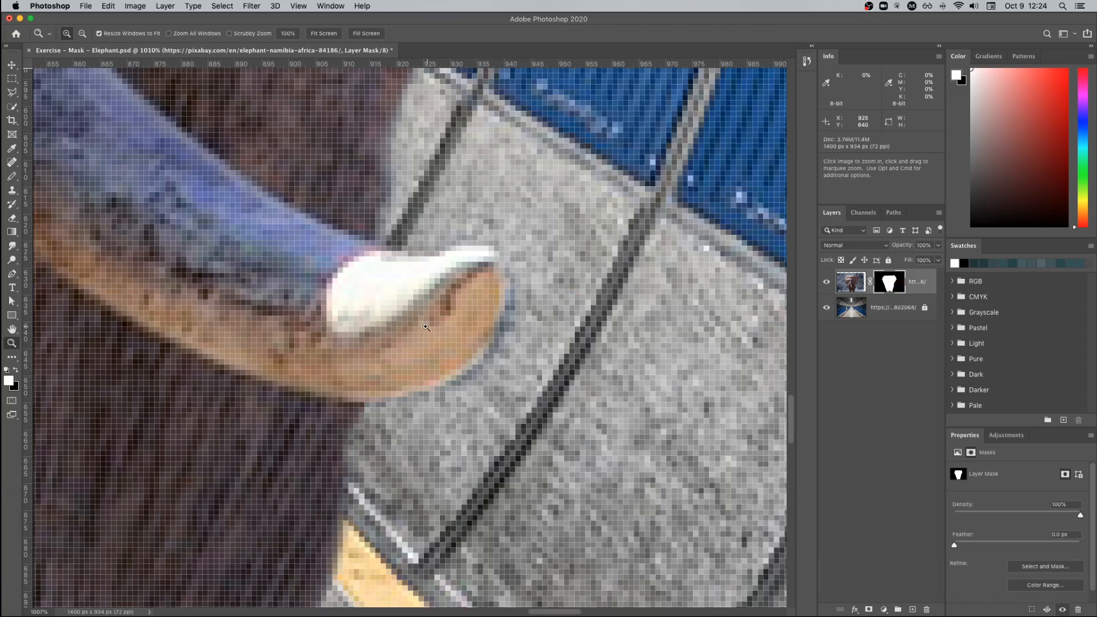
key("e")
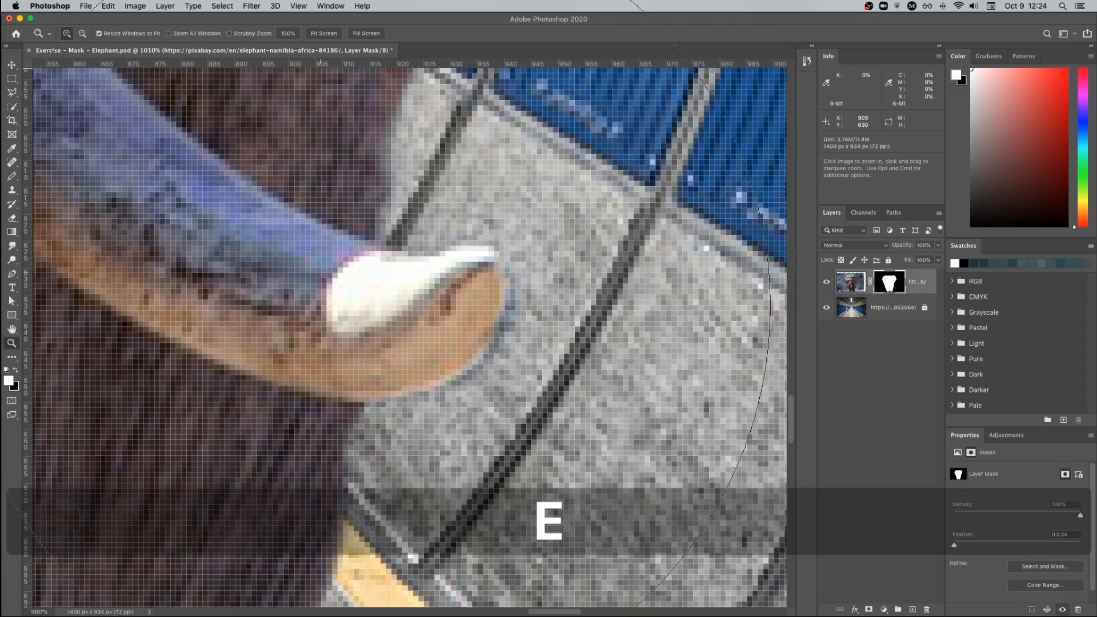
key("bracketleft")
key("bracketleft")
key("bracketleft")
key("bracketleft")
key("bracketleft")
key("bracketleft")
key("bracketleft")
key("bracketleft")
key("bracketleft")
key("bracketleft")
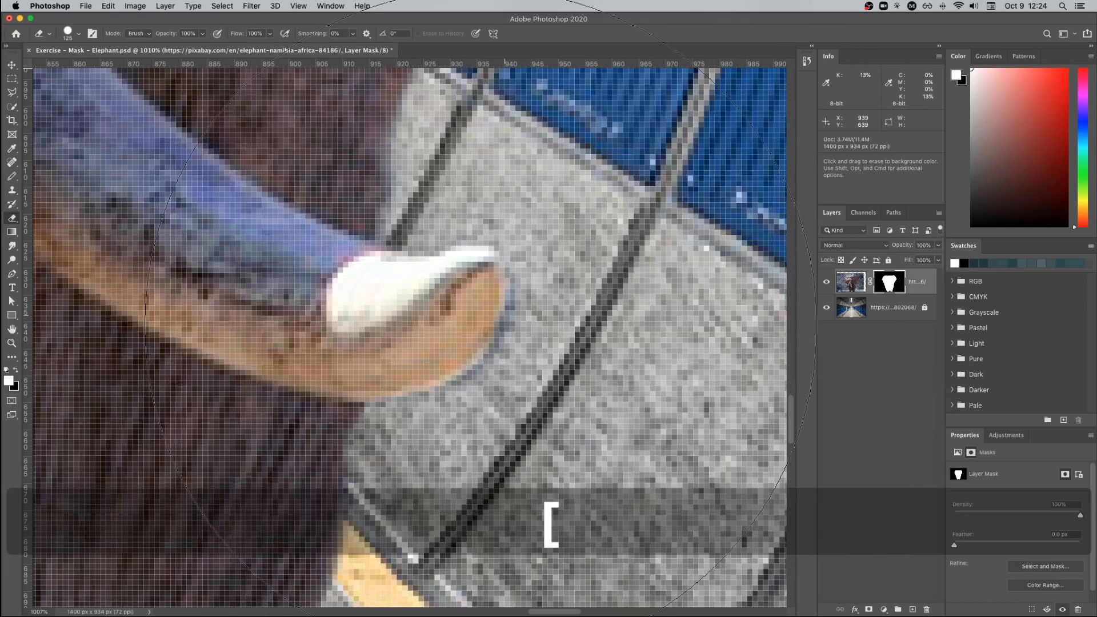
key("bracketleft")
key("bracketleft")
key("bracketleft")
key("bracketleft")
key("bracketleft")
key("bracketleft")
mouse_move(432, 423)
left_mouse_down()
mouse_move(487, 394)
mouse_move(496, 382)
mouse_move(472, 397)
mouse_move(521, 353)
mouse_move(533, 288)
mouse_move(514, 230)
mouse_move(528, 284)
mouse_move(522, 338)
mouse_move(496, 374)
mouse_move(558, 349)
left_mouse_up()
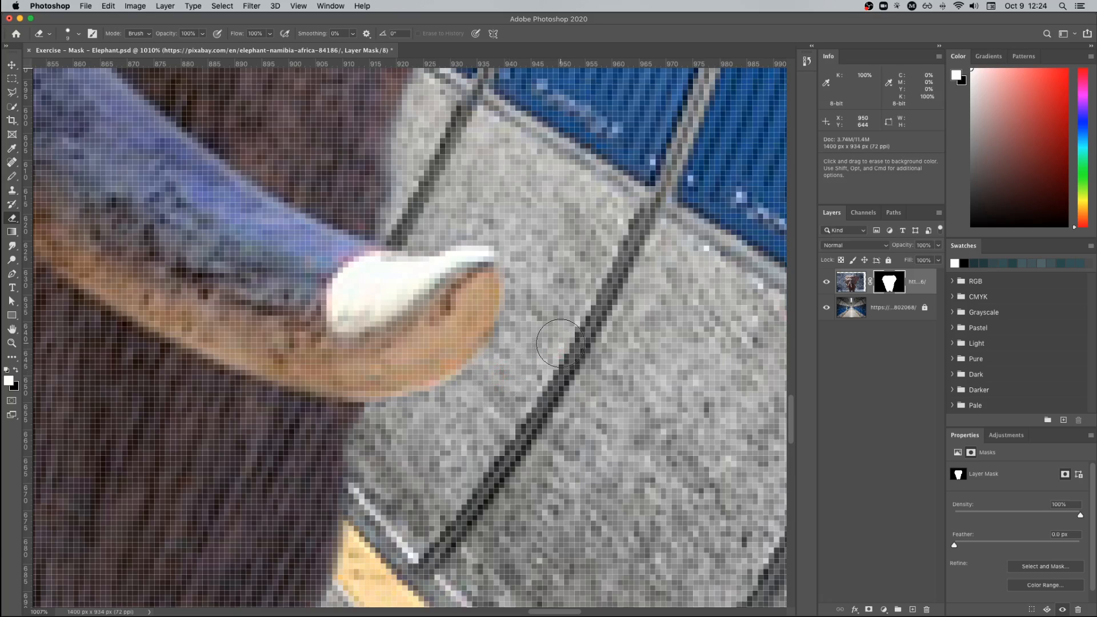
key("super+0")
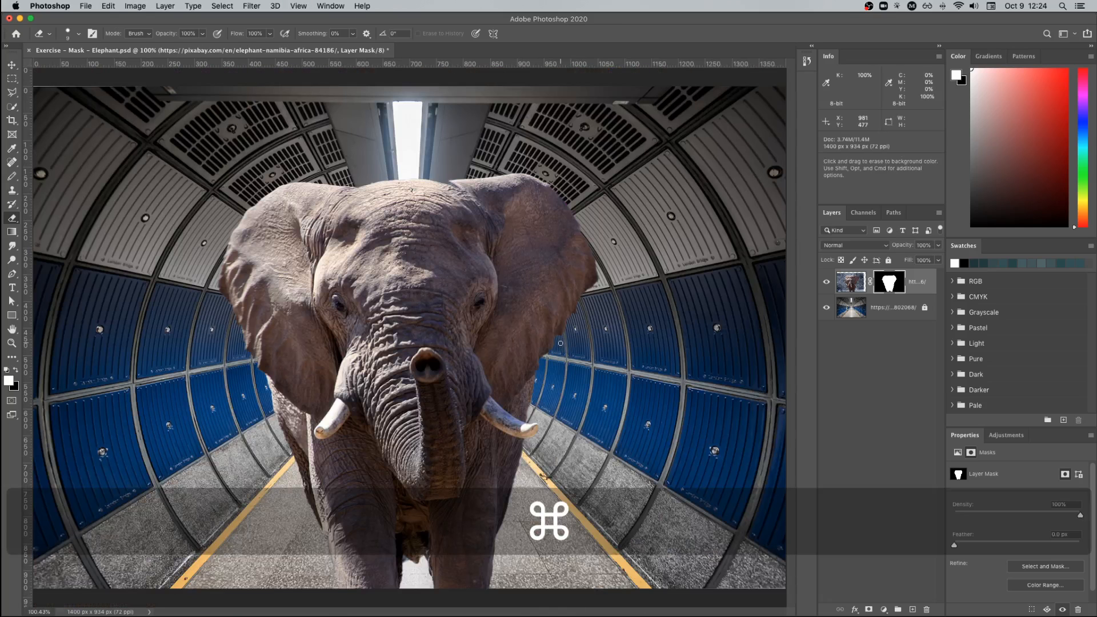